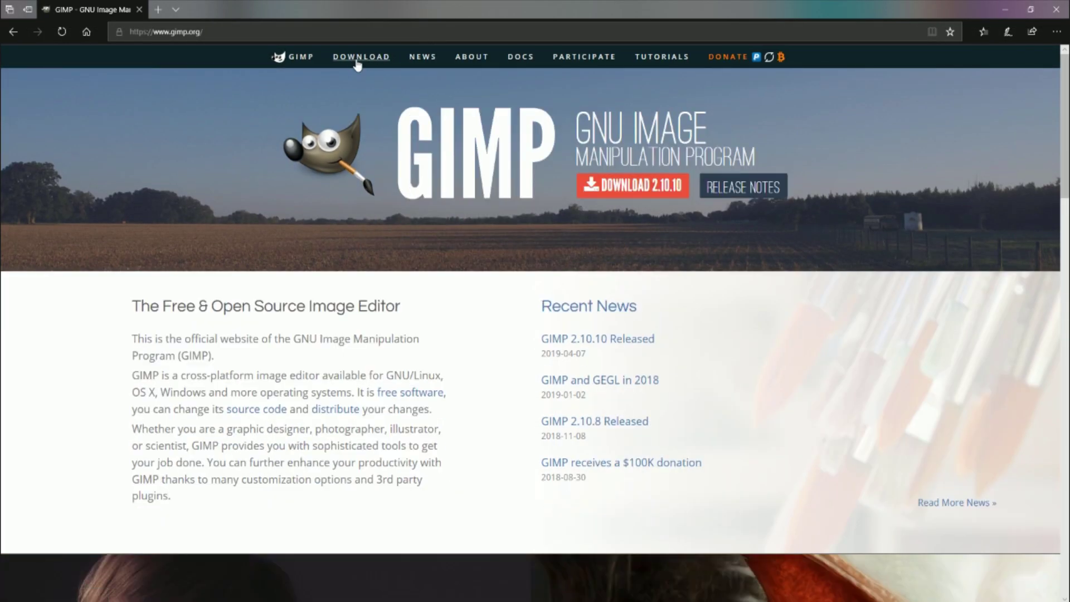
Download the GIMP 2.10.10 Windows installer (gimp-2.10.10-setup.exe) from the GIMP website.
click(355, 61)
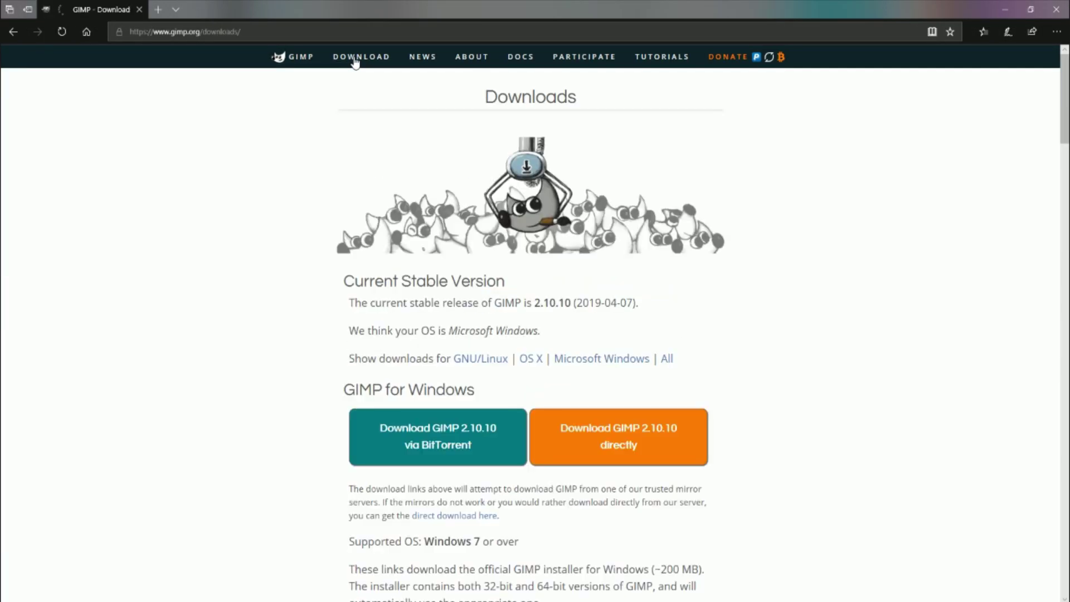
click(602, 442)
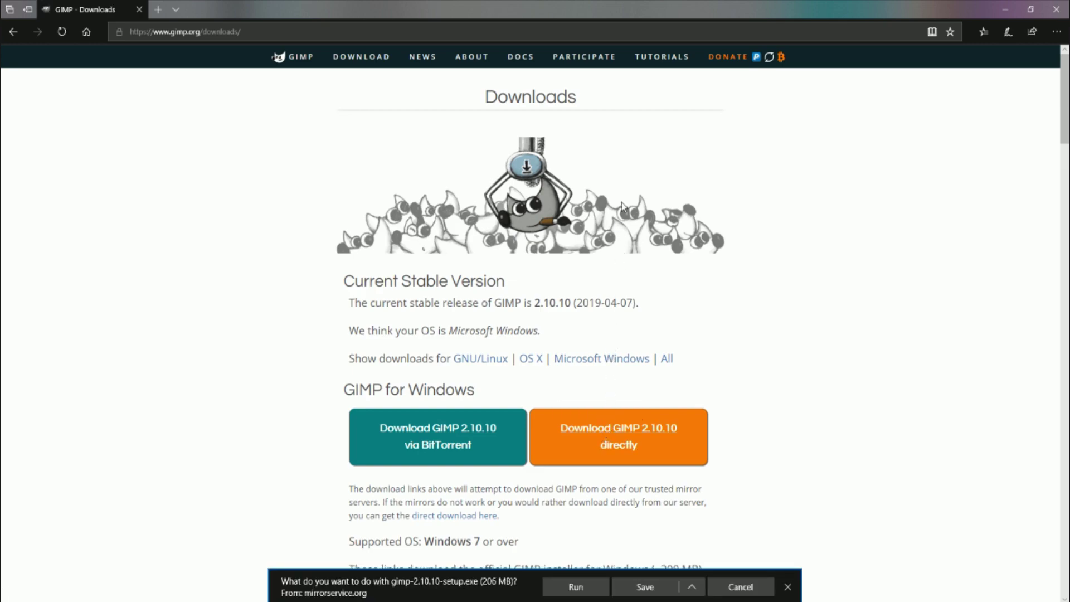
click(651, 58)
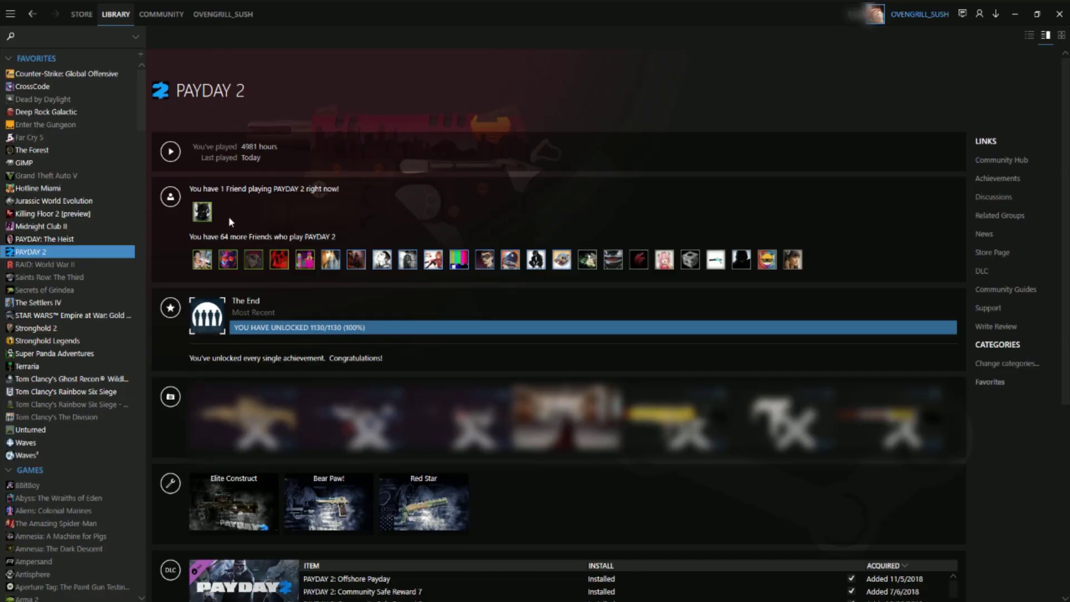
Review PAYDAY 2's properties from the Steam library, then close them.
right_click(21, 253)
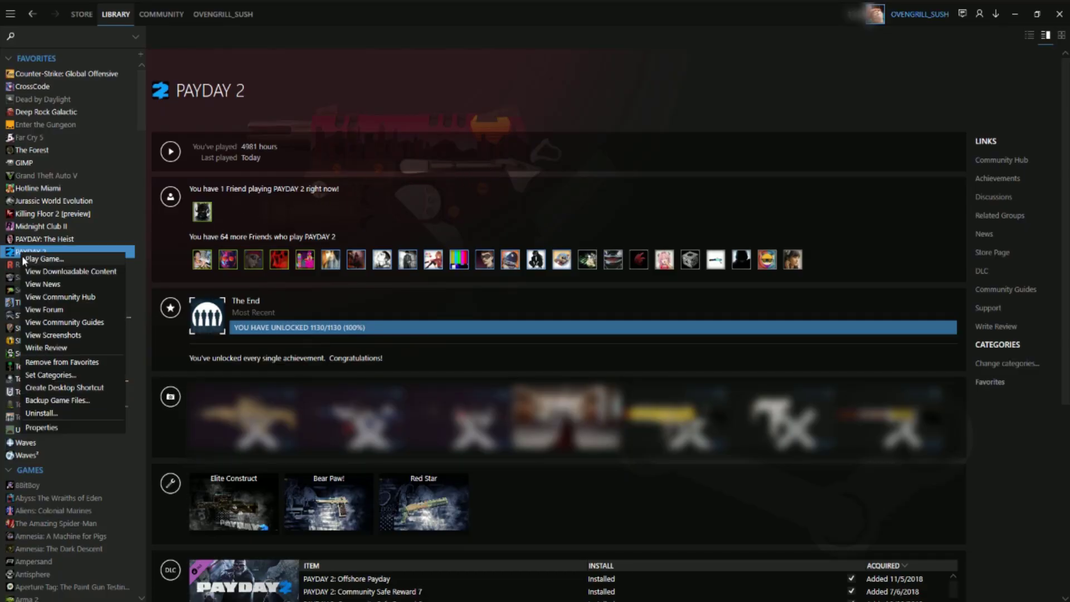
click(33, 427)
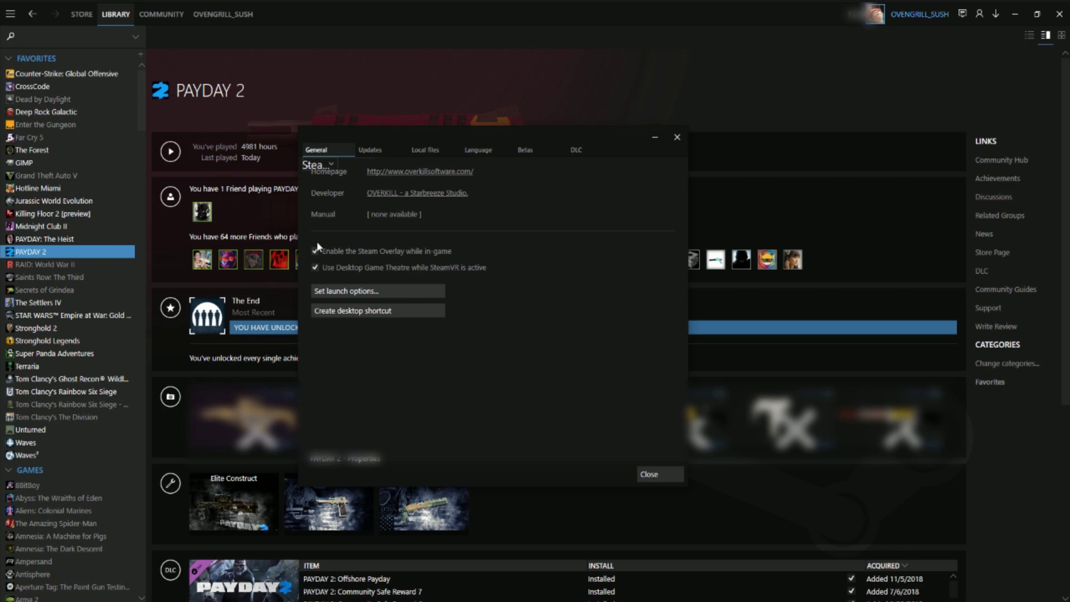
click(657, 475)
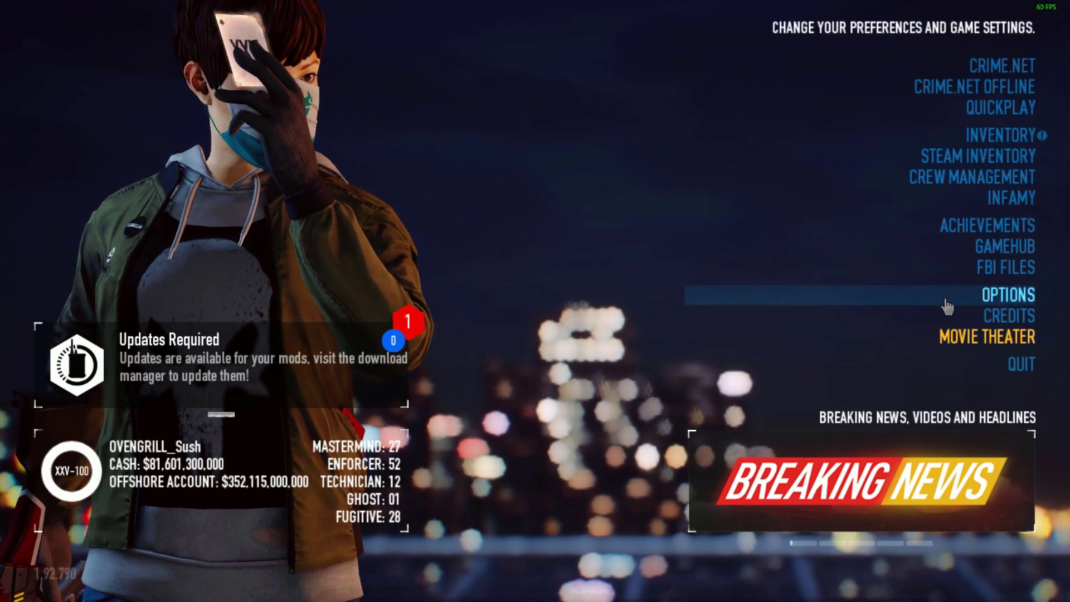
Open the weapon skin editor for the Clarion Rifle from PAYDAY 2's menu.
click(975, 304)
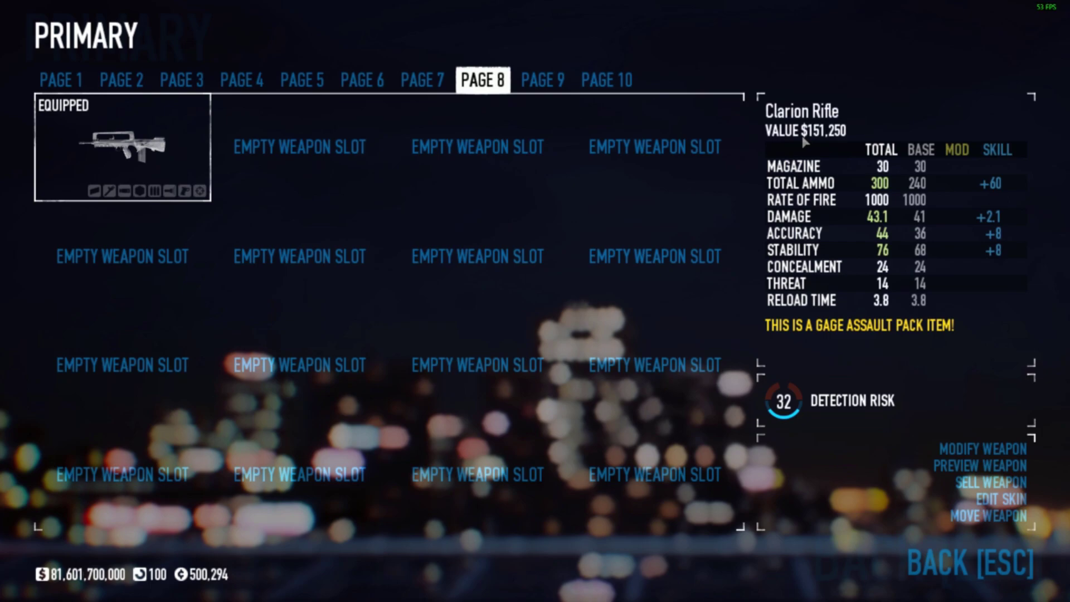
click(984, 501)
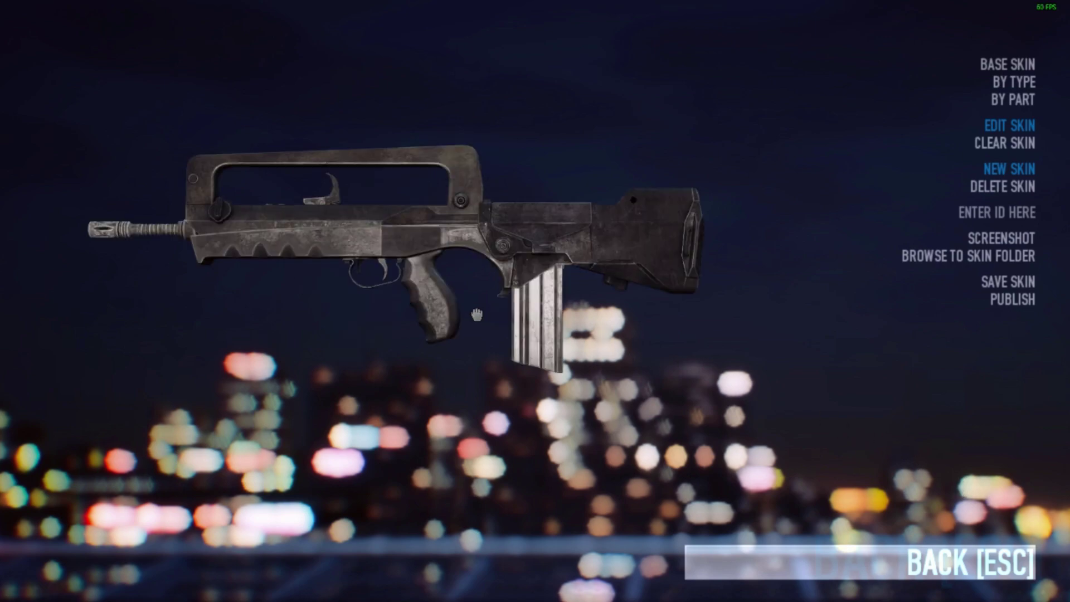
Paint and commit a blue-to-green gradient down the Plastic strip of the GIMP template.
drag(978, 383, 468, 334)
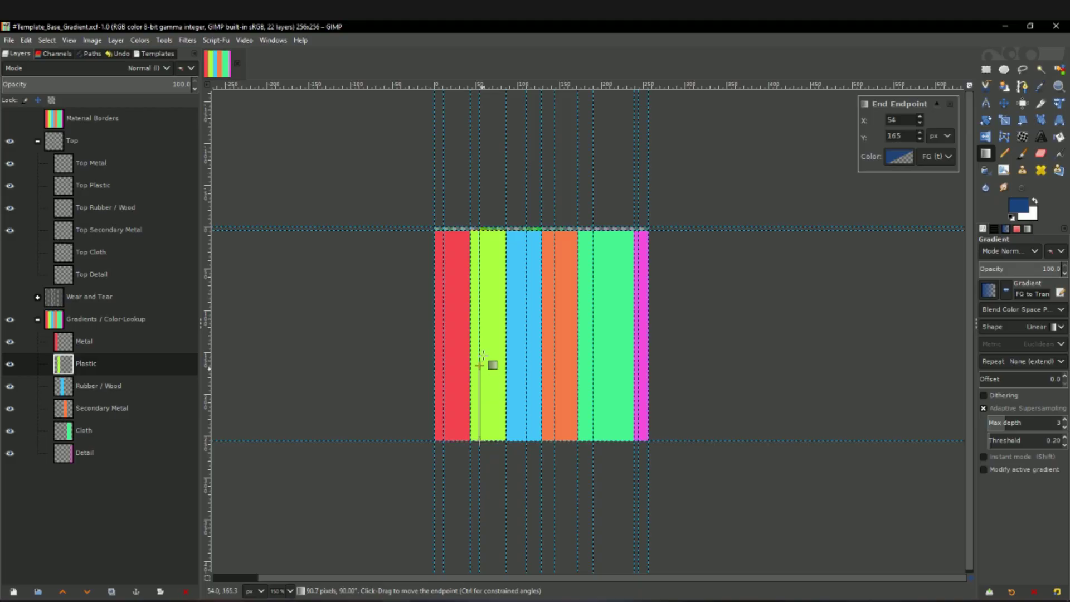
drag(487, 363, 484, 241)
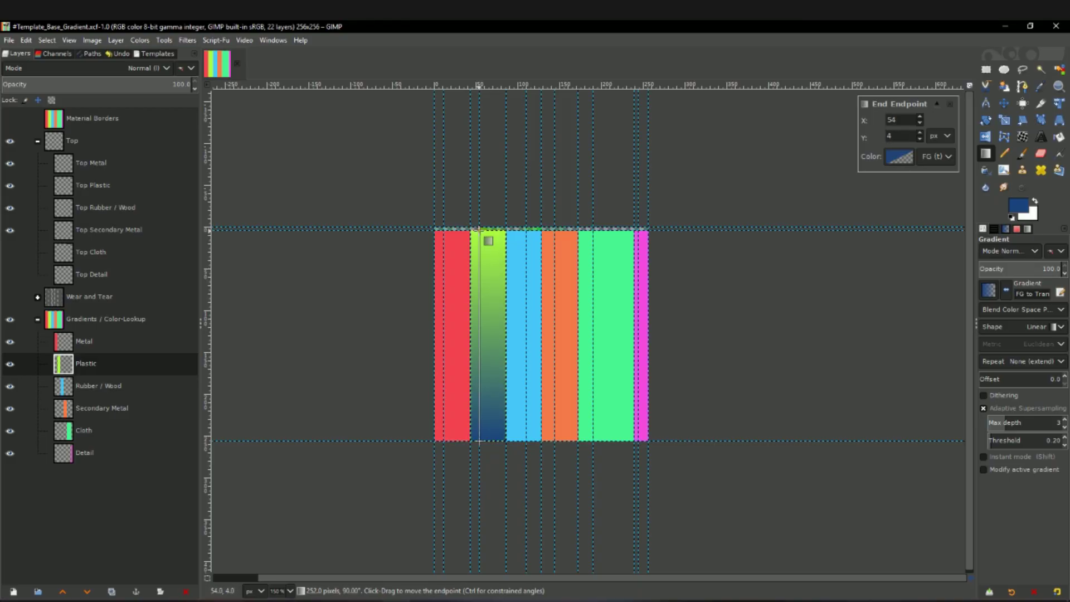
key(Return)
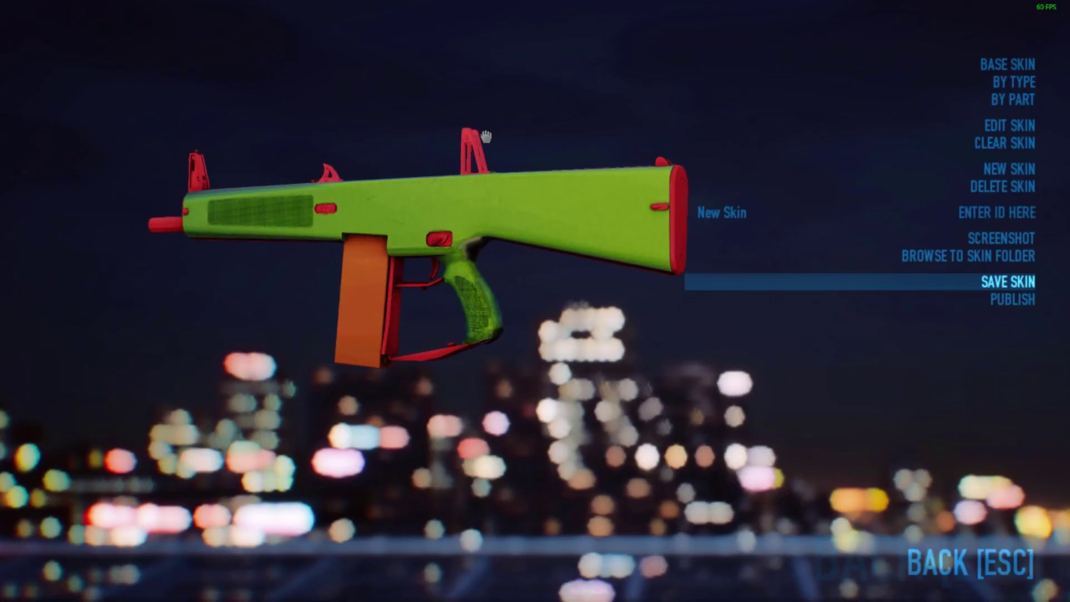
Rotate the Clarion Rifle to inspect its silver metal fittings, green body and orange magazine.
drag(422, 139, 649, 141)
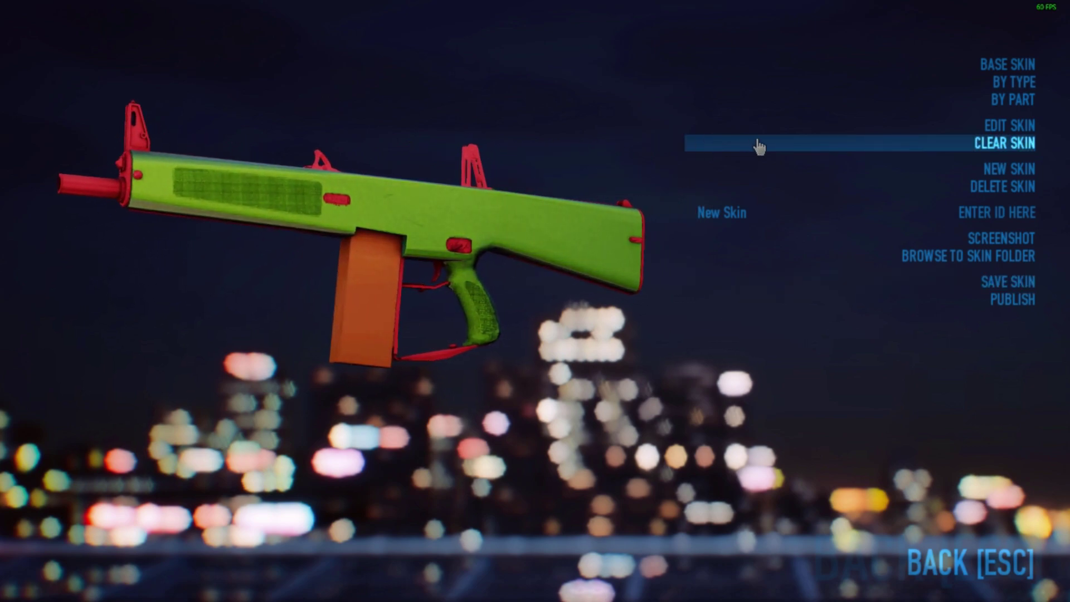
drag(164, 217, 78, 131)
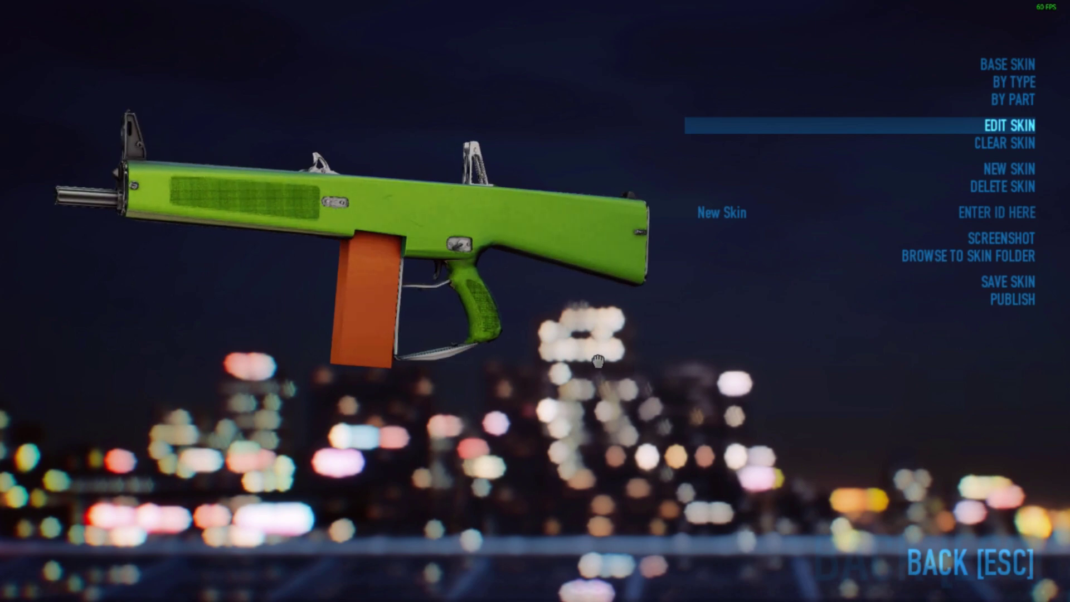
drag(520, 349, 557, 339)
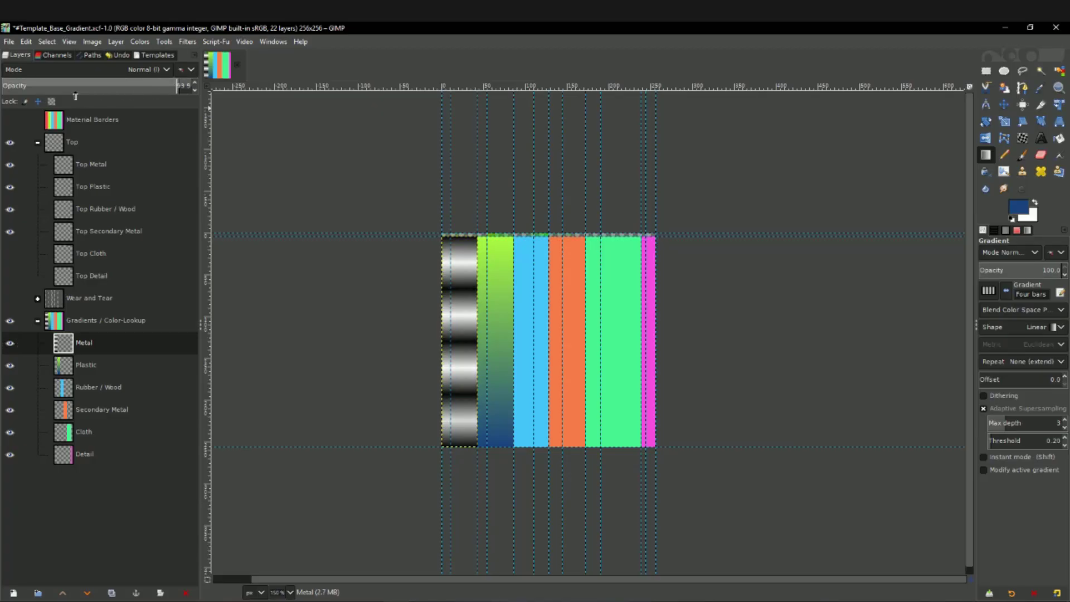
Make the Metal strip nearly transparent and show the Wear and Tear layers.
click(50, 92)
drag(50, 92, 21, 92)
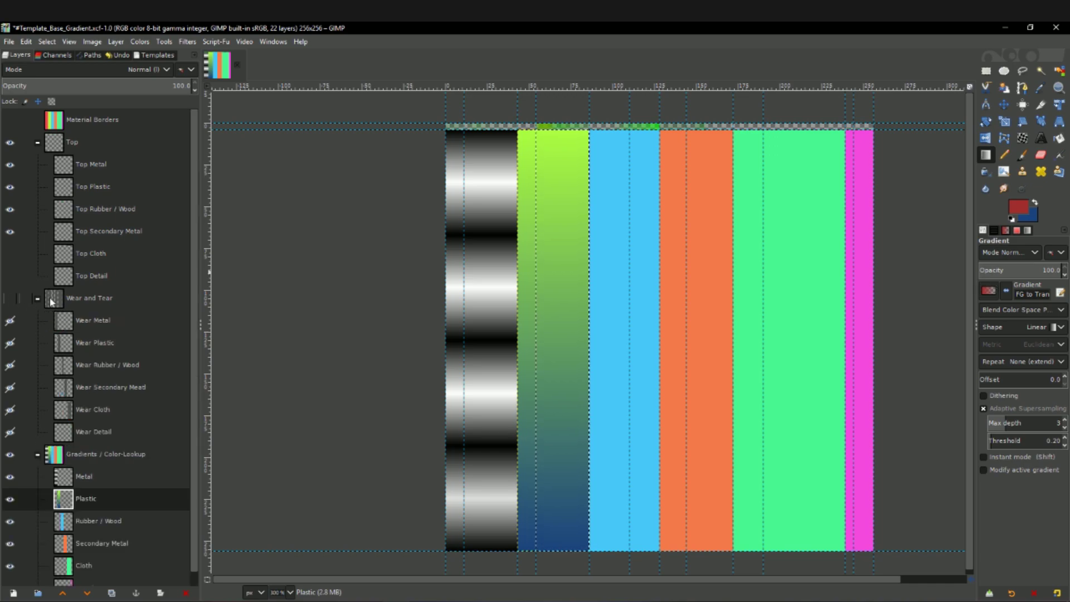
click(10, 298)
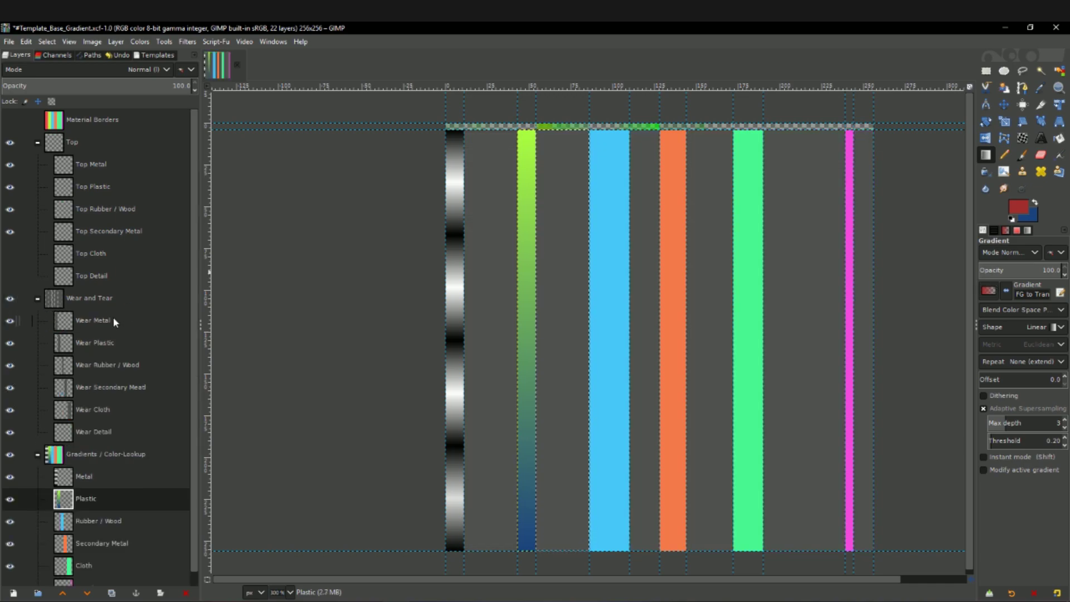
Select the Wear and Tear layer group and draw a short gradient on it.
scroll(511, 306, right, 3)
click(95, 303)
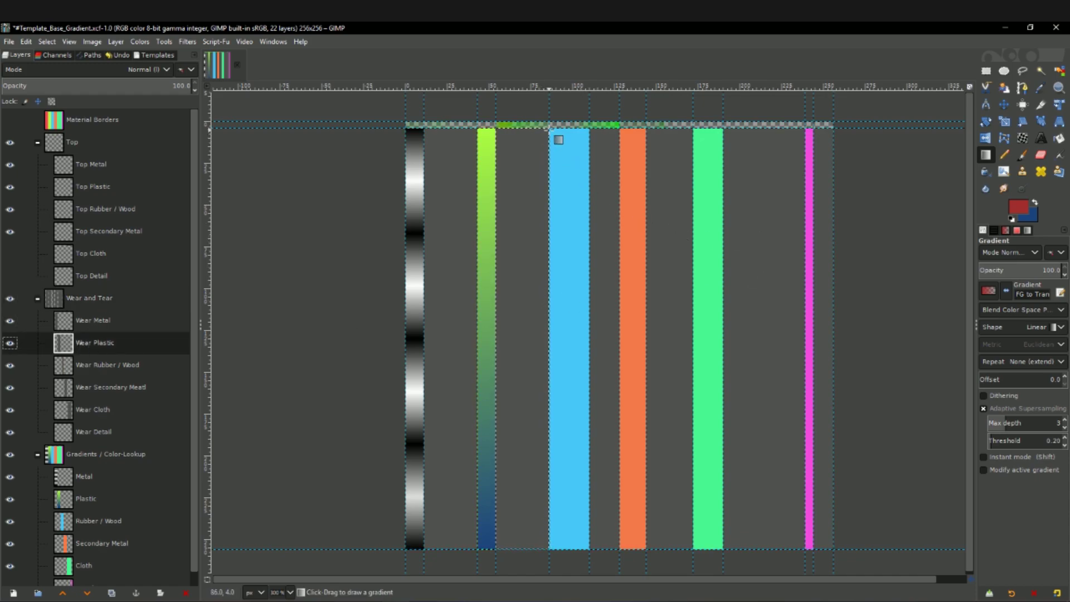
drag(549, 129, 517, 129)
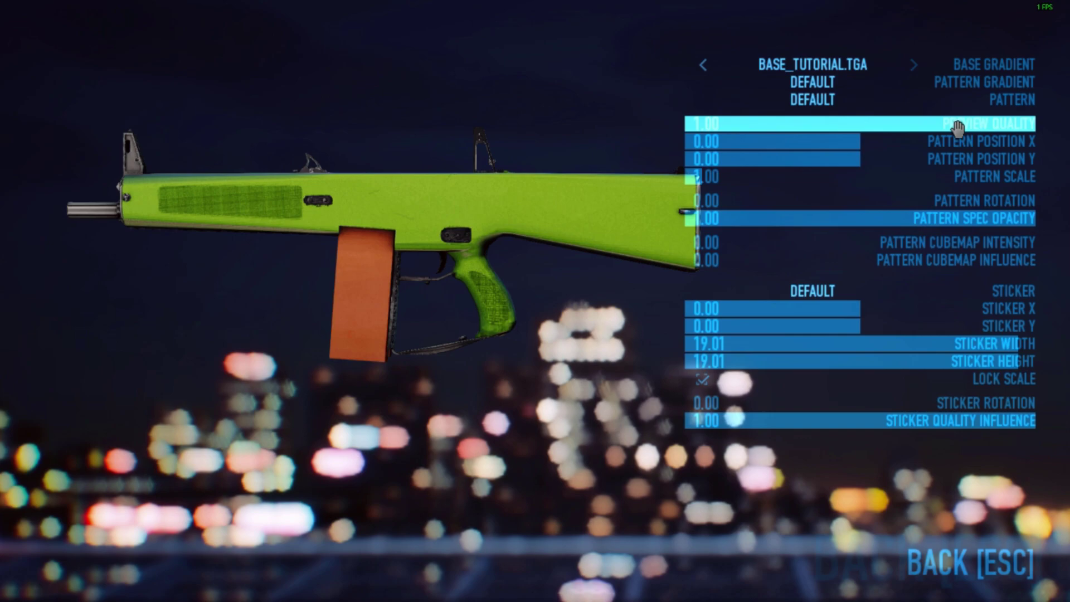
Set the skin editor's Preview Quality slider to 0.22.
drag(1014, 126, 847, 144)
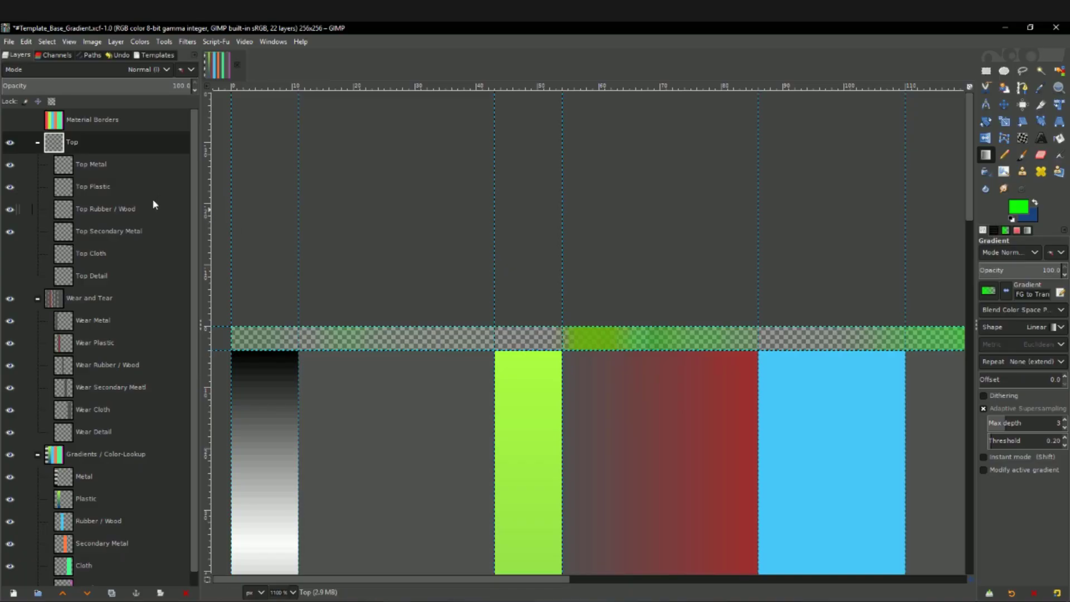
Fill the Top Plastic strip with green and set its layer opacity to about 58.
click(154, 190)
drag(536, 383, 544, 375)
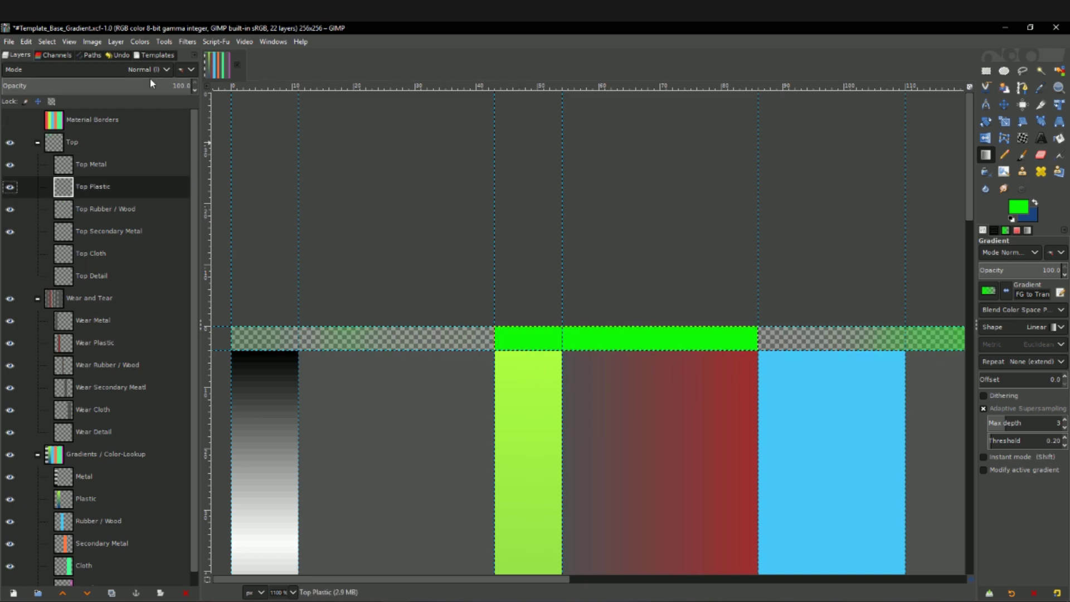
drag(114, 85, 94, 90)
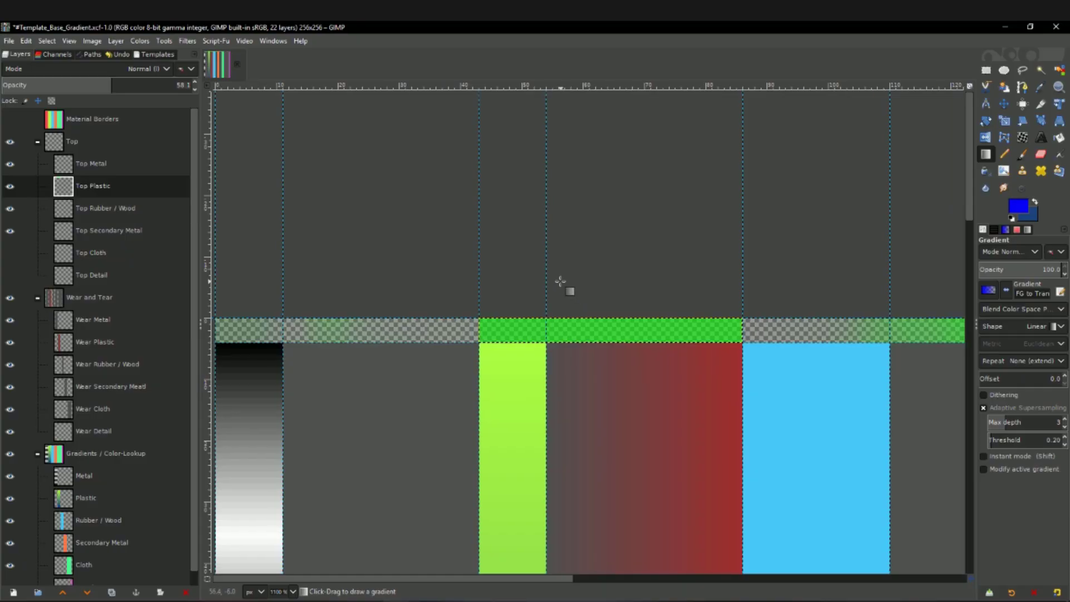
Preview blue and red top-band tints on the rifle, then set Top Plastic opacity to about 15.
drag(561, 282, 554, 310)
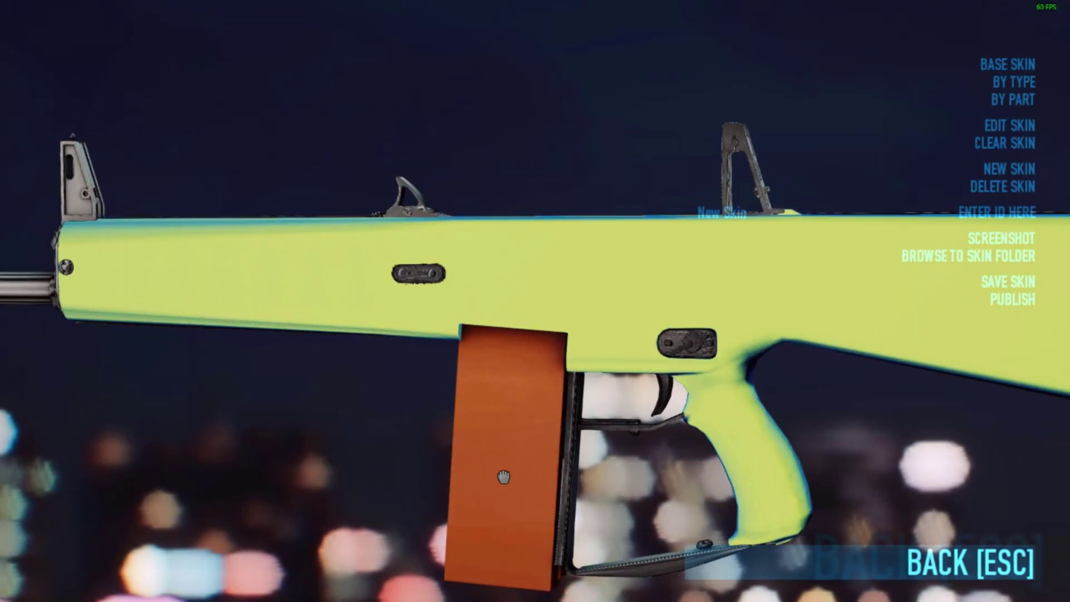
drag(612, 354, 961, 452)
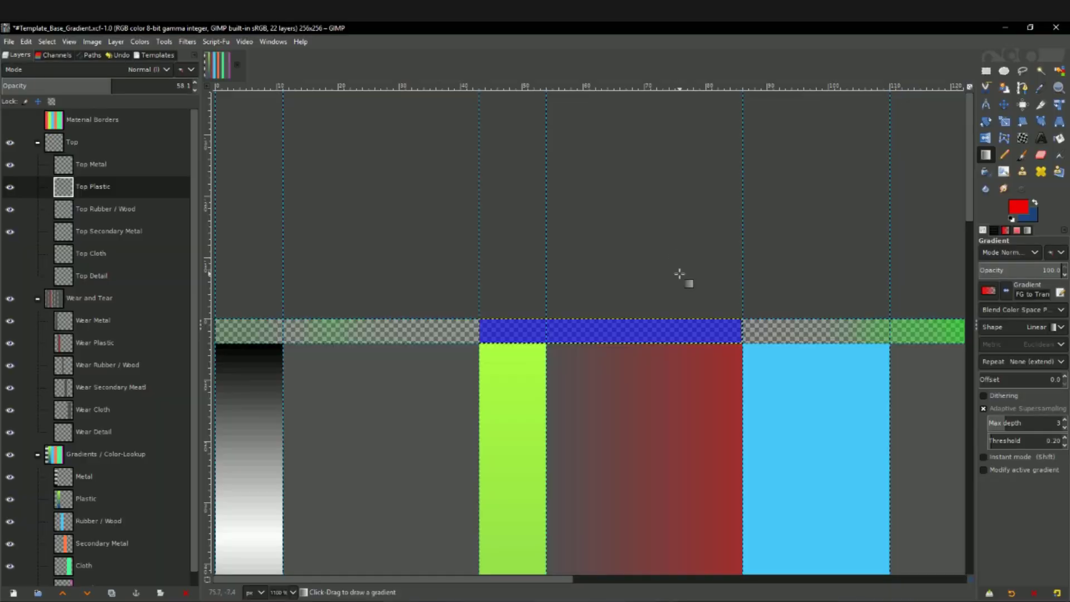
key(ctrl+comma)
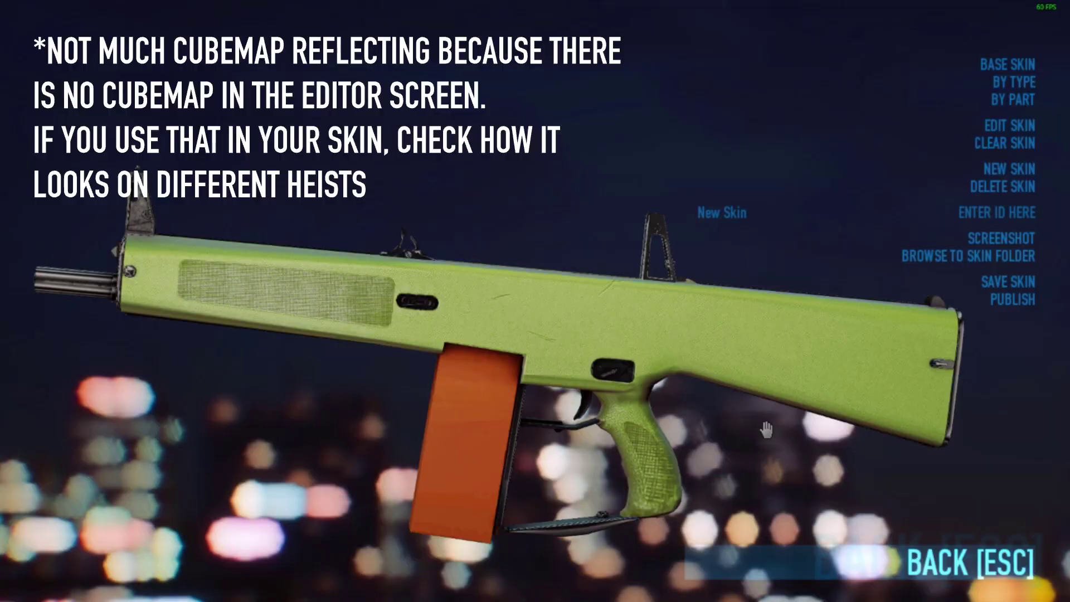
drag(771, 425, 815, 399)
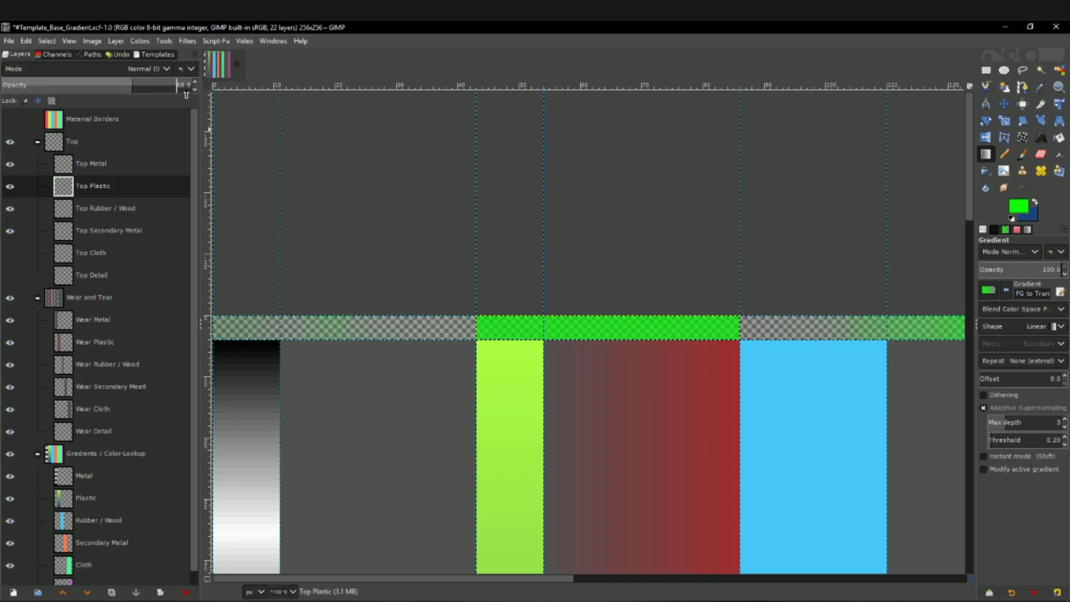
drag(186, 93, 153, 87)
drag(69, 90, 109, 87)
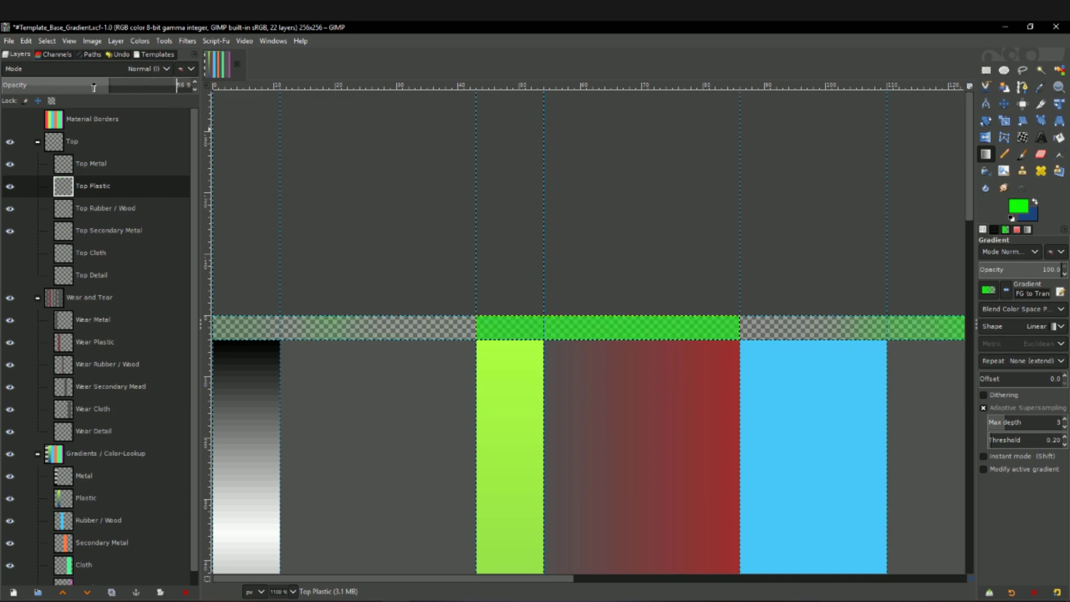